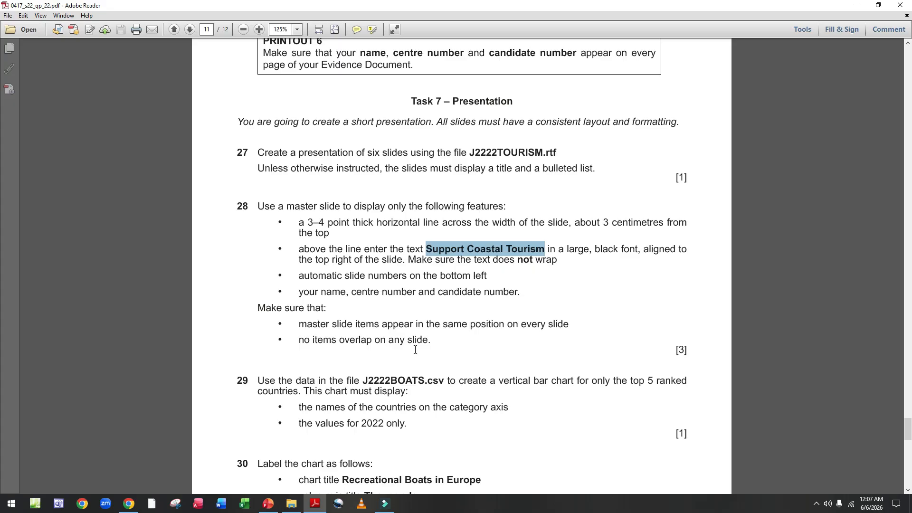
Switch to the PowerPoint presentation, check the layouts under the slide master, and close the master view.
click(268, 503)
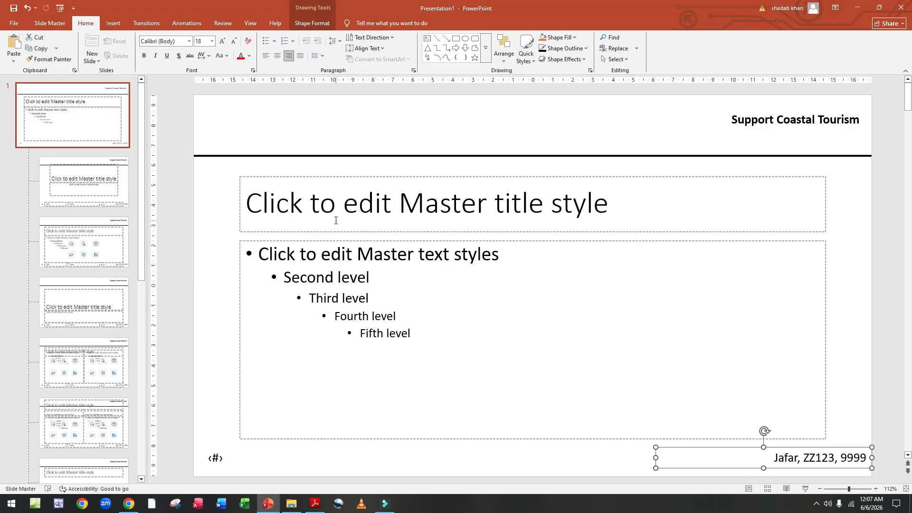
scroll(336, 220, down, 1)
scroll(336, 220, down, 10)
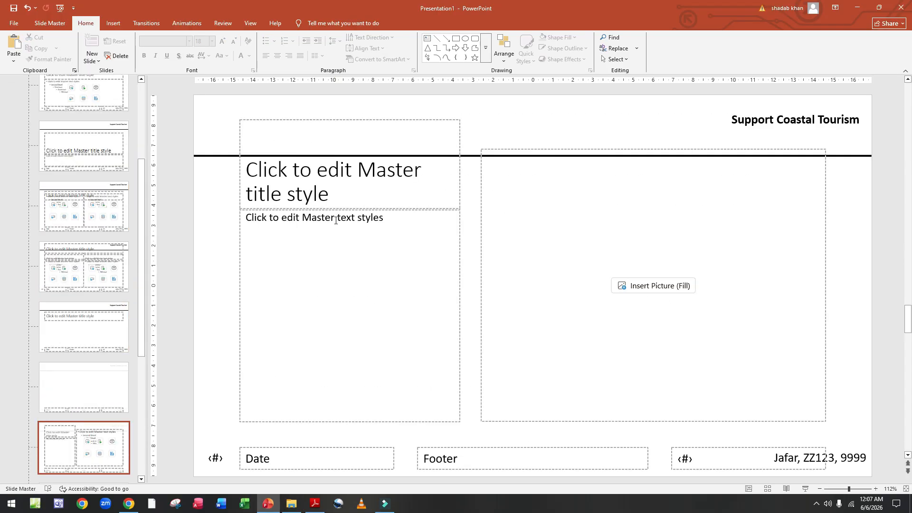
scroll(337, 223, up, 10)
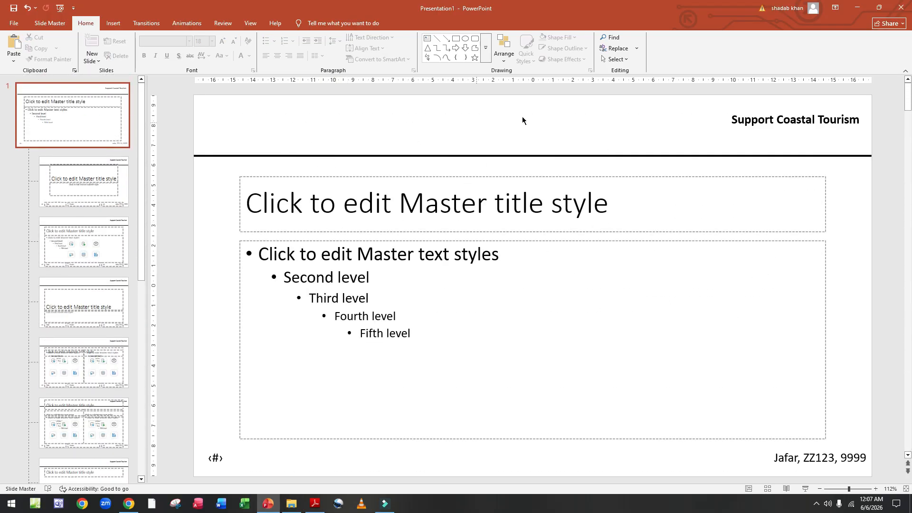
click(60, 25)
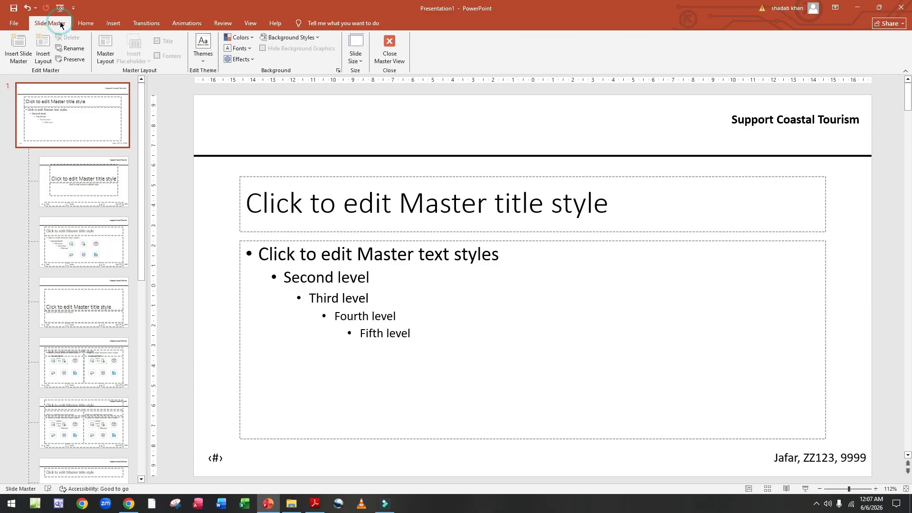
click(389, 50)
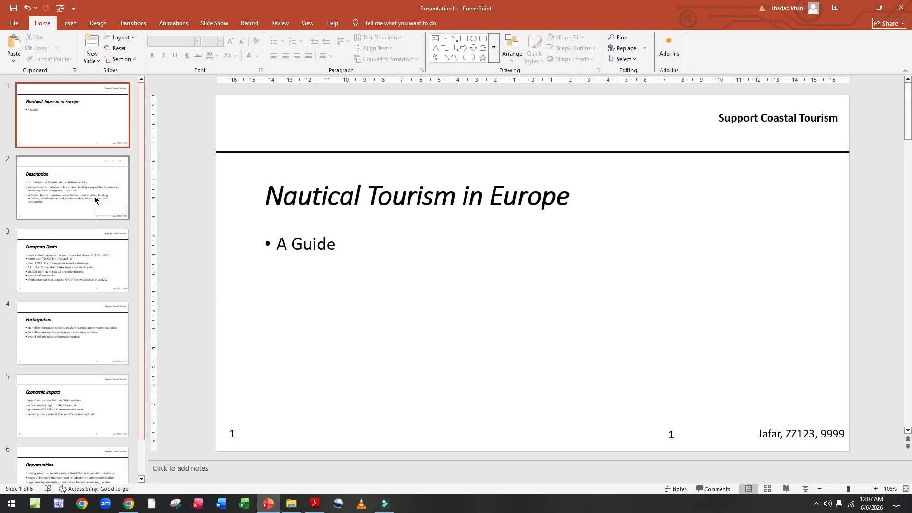
Look through all six slides to check that the master slide items keep the same position and nothing overlaps.
scroll(95, 199, down, 2)
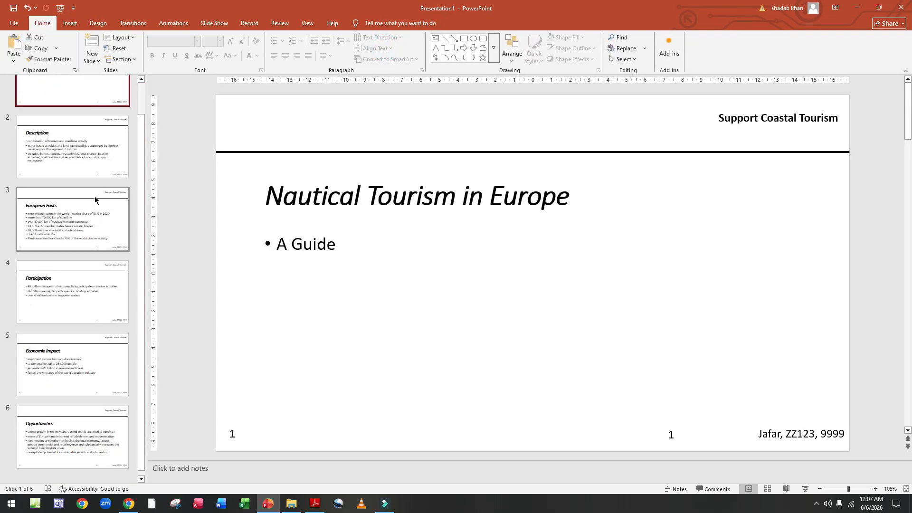
click(59, 433)
click(61, 390)
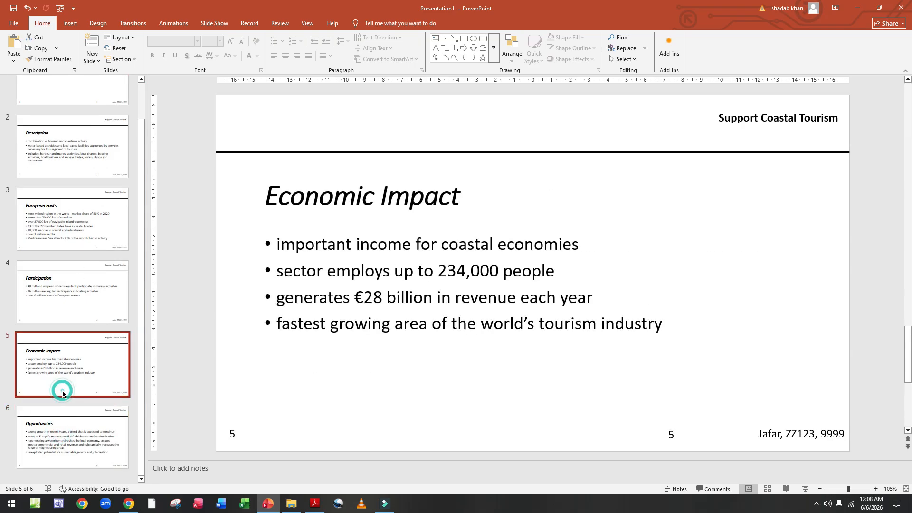
click(81, 315)
click(79, 218)
click(76, 153)
scroll(76, 153, up, 2)
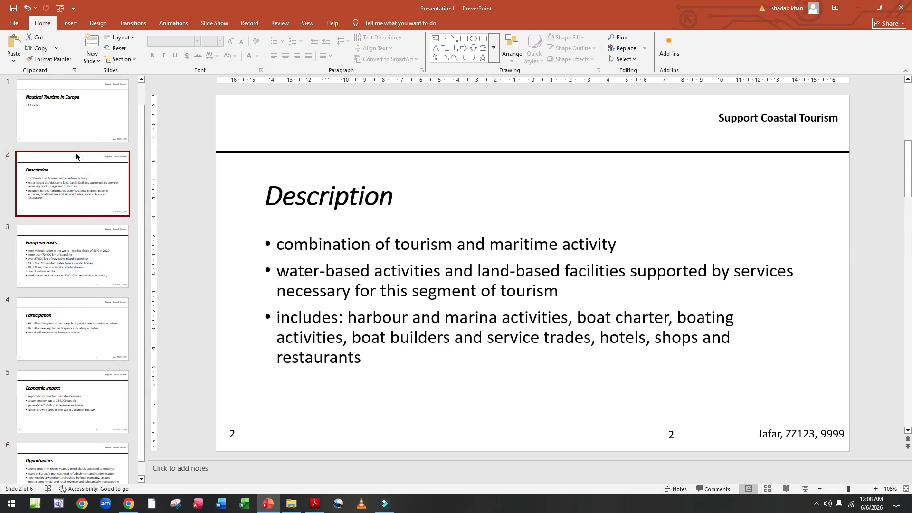
click(83, 135)
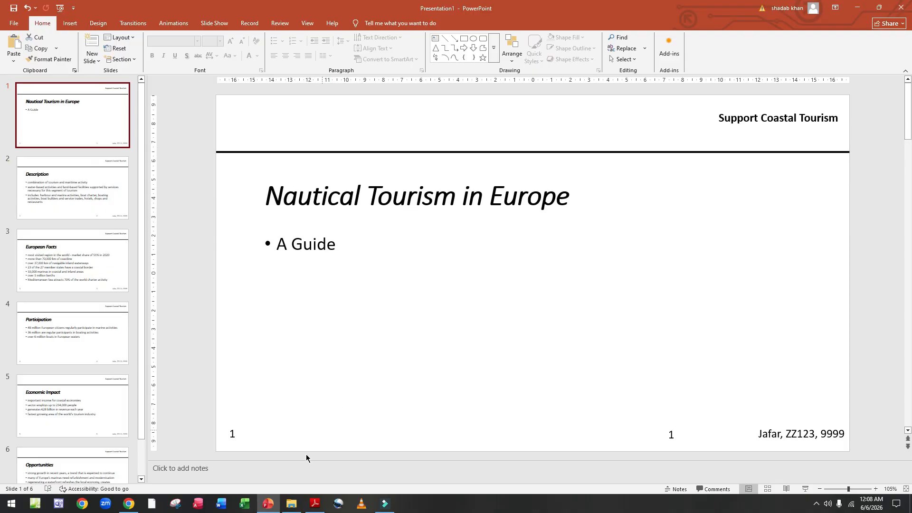
Consult the chart tasks in the exam paper PDF, open the J2222BOATS source file in Excel and widen the Country column.
click(315, 503)
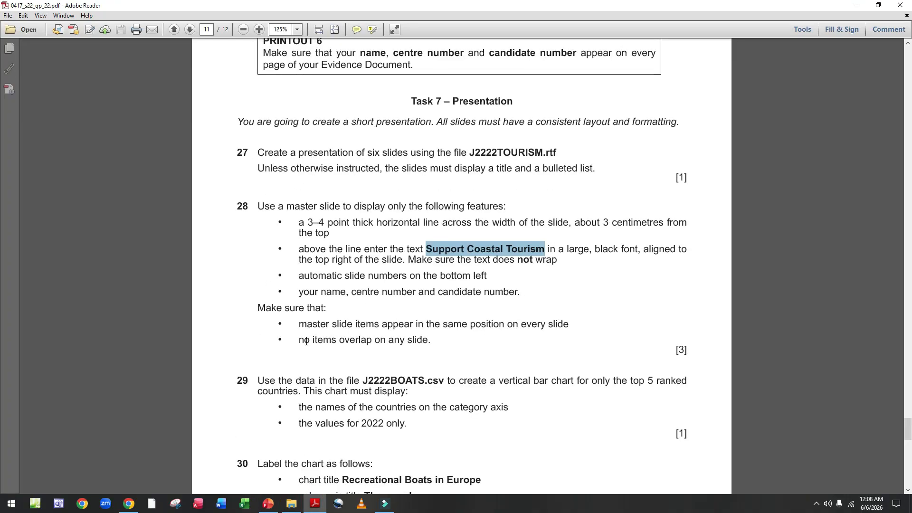
scroll(306, 341, down, 5)
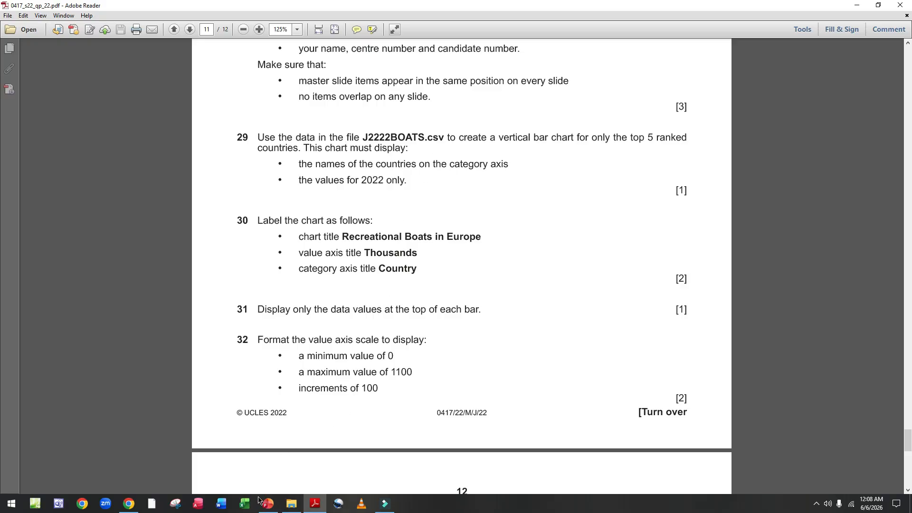
click(296, 500)
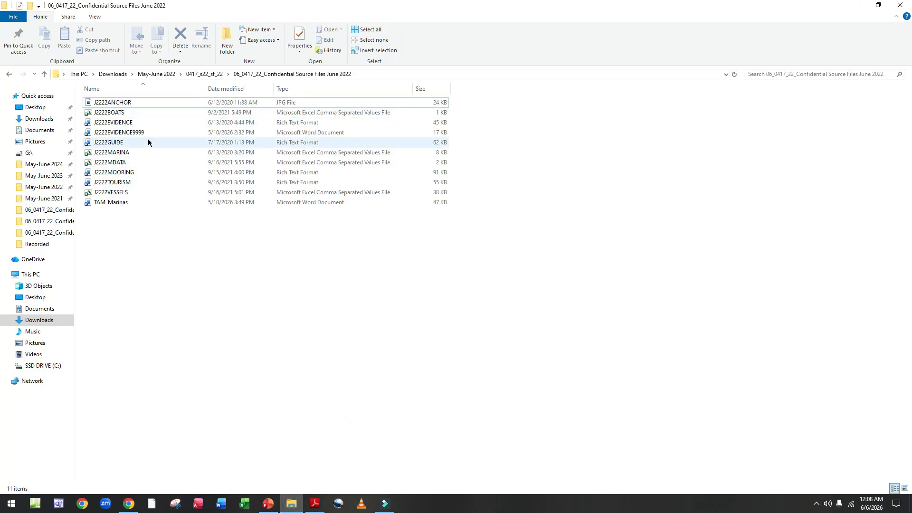
click(159, 115)
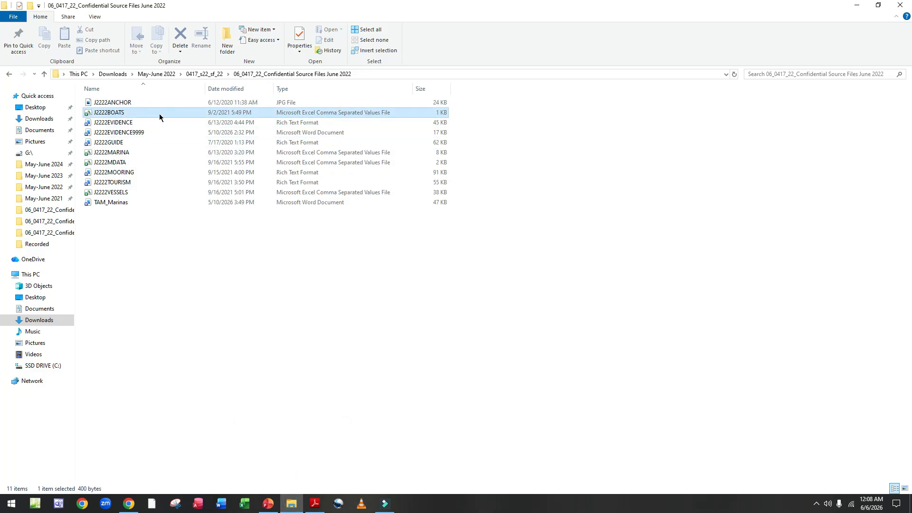
double_click(159, 113)
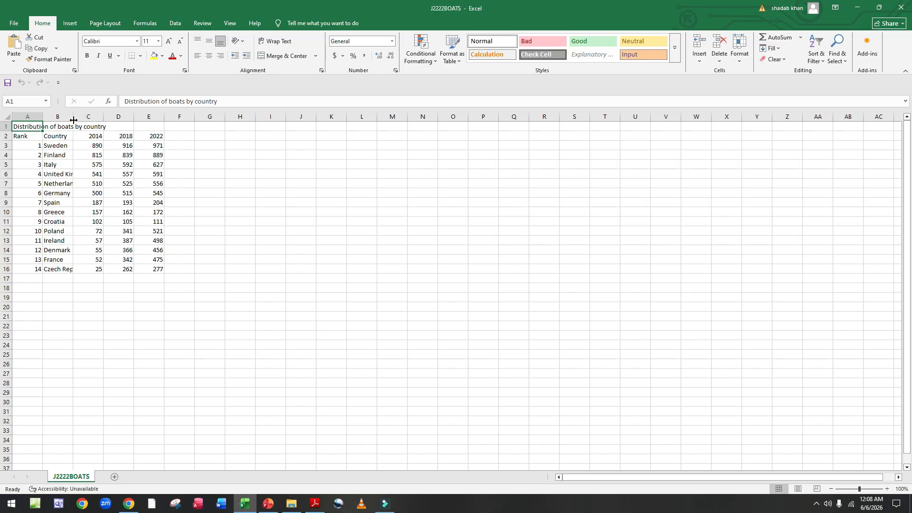
drag(74, 120, 119, 114)
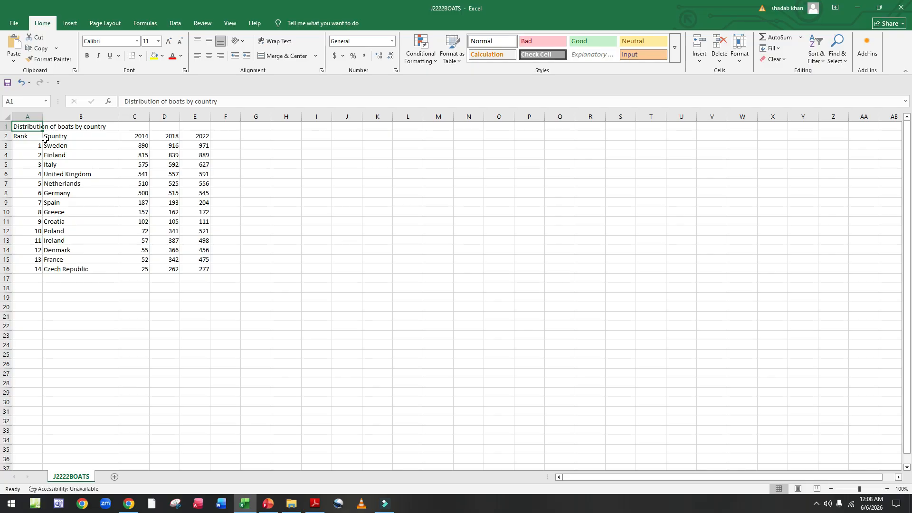
Insert a clustered column chart from B2:B7 and E2:E7 (top five countries, 2022) and move it higher on the sheet.
drag(45, 138, 55, 185)
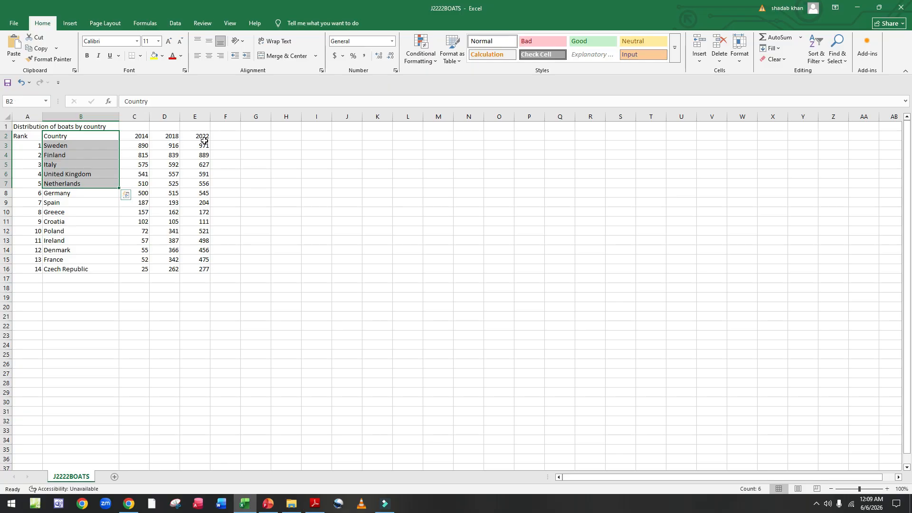
ctrl+drag(191, 136, 200, 184)
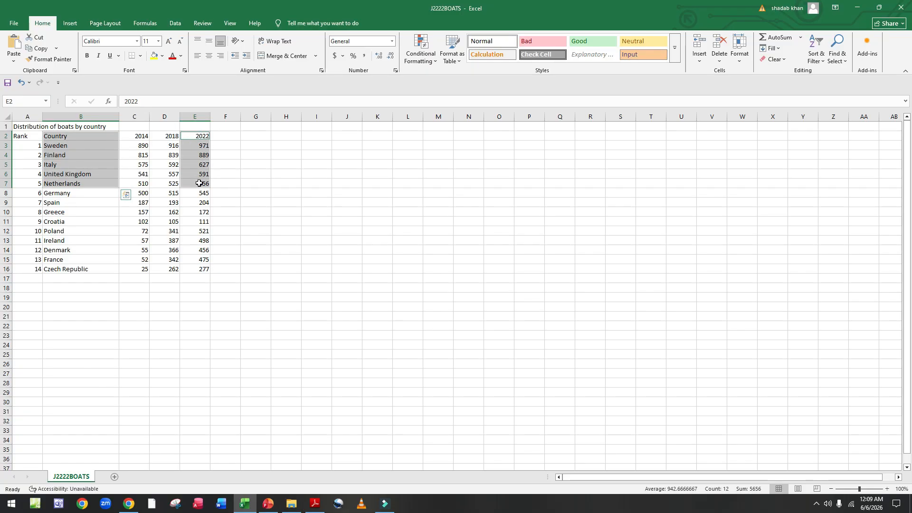
click(320, 509)
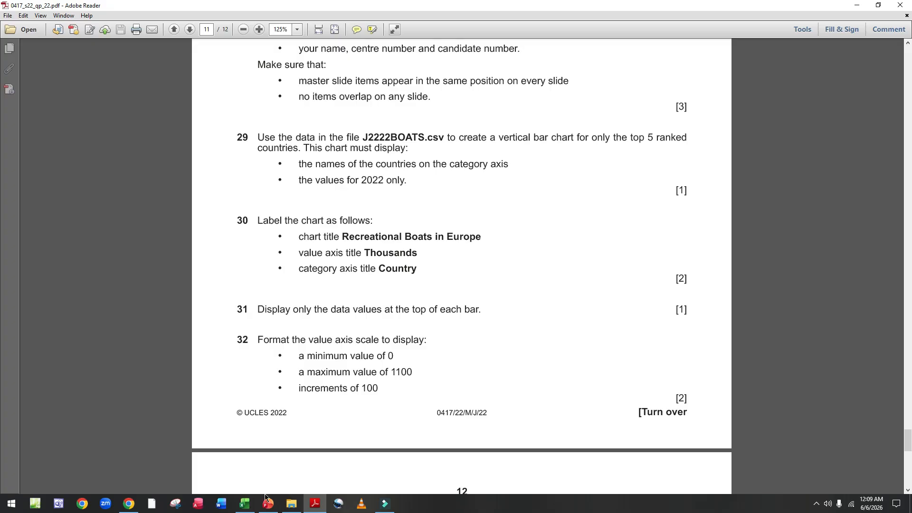
click(244, 503)
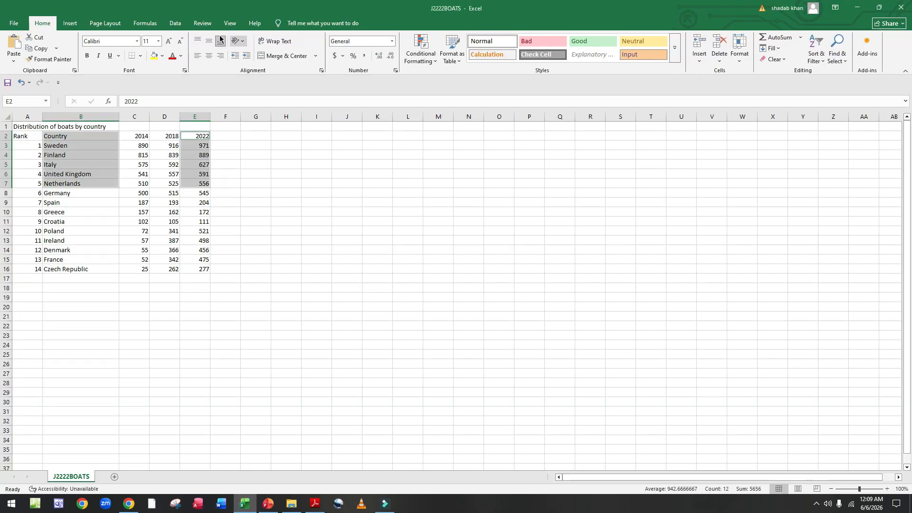
click(71, 24)
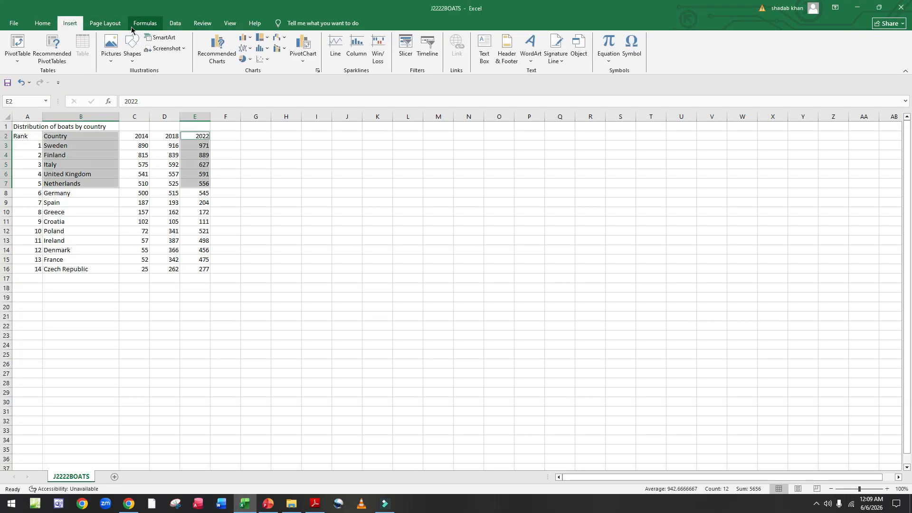
click(253, 40)
click(255, 74)
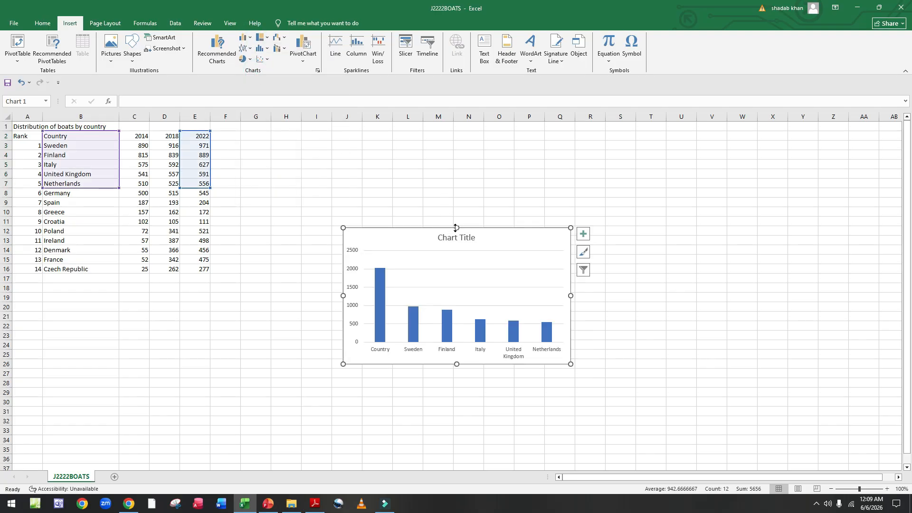
click(438, 237)
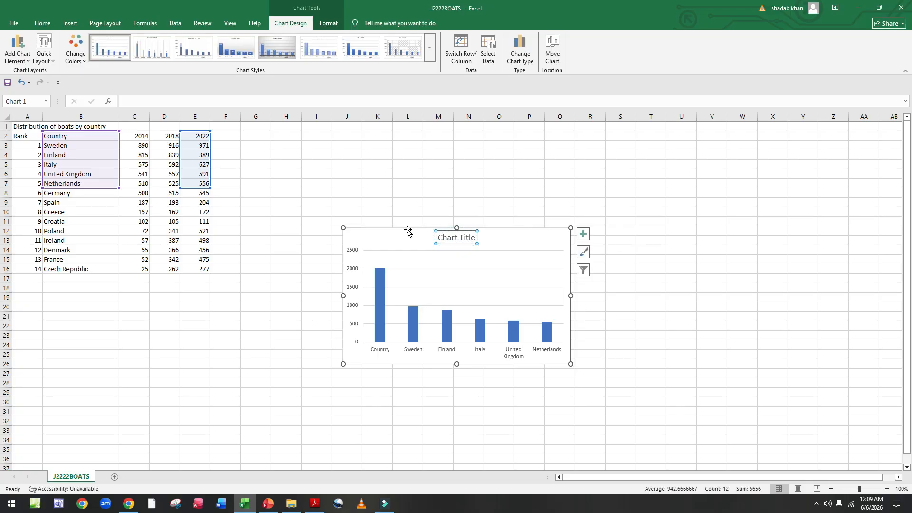
drag(404, 236, 418, 183)
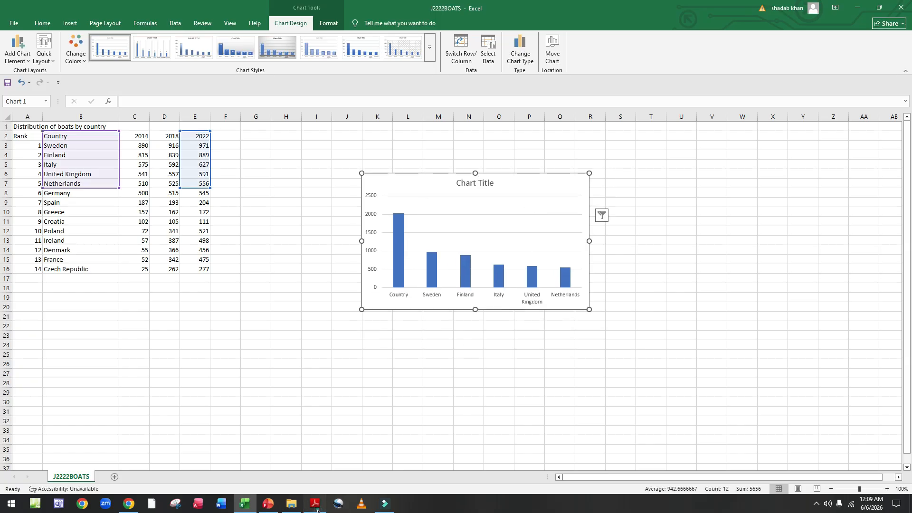
Look up the required chart title in the exam paper, set it to "Recreational Boats in Europe" and centre it above the plot.
click(315, 503)
scroll(365, 230, down, 3)
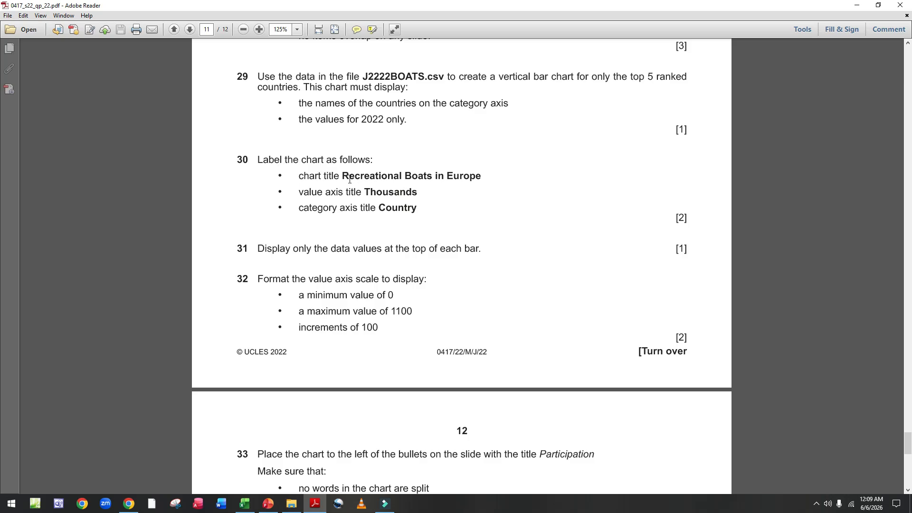
drag(341, 176, 452, 176)
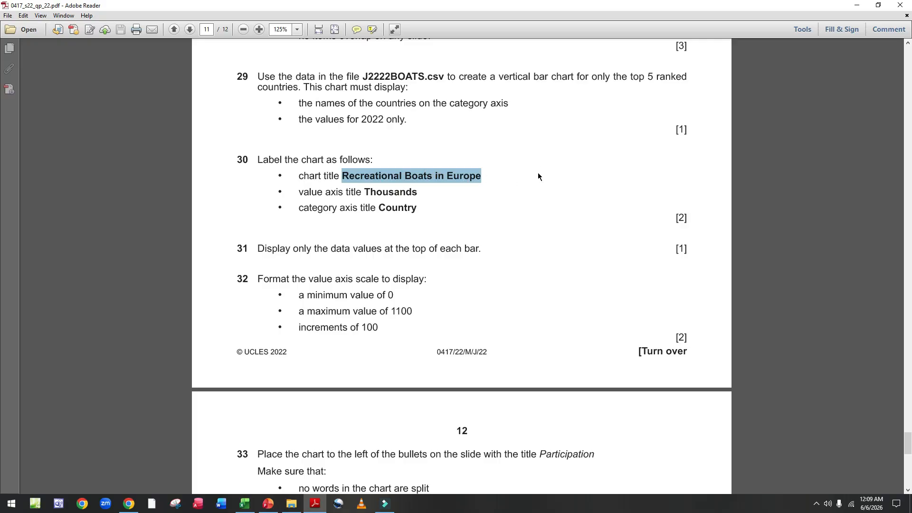
click(244, 503)
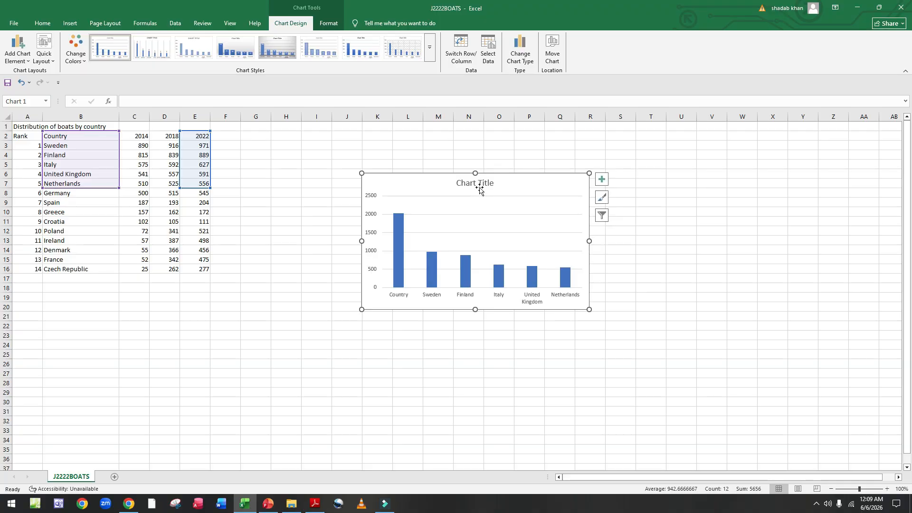
click(479, 185)
click(149, 102)
text(Recreational Boats in Europe)
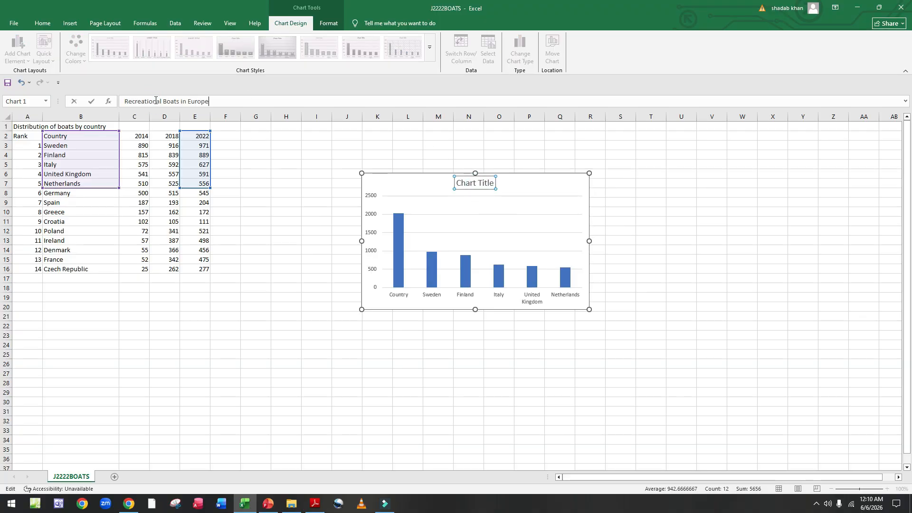
key(Return)
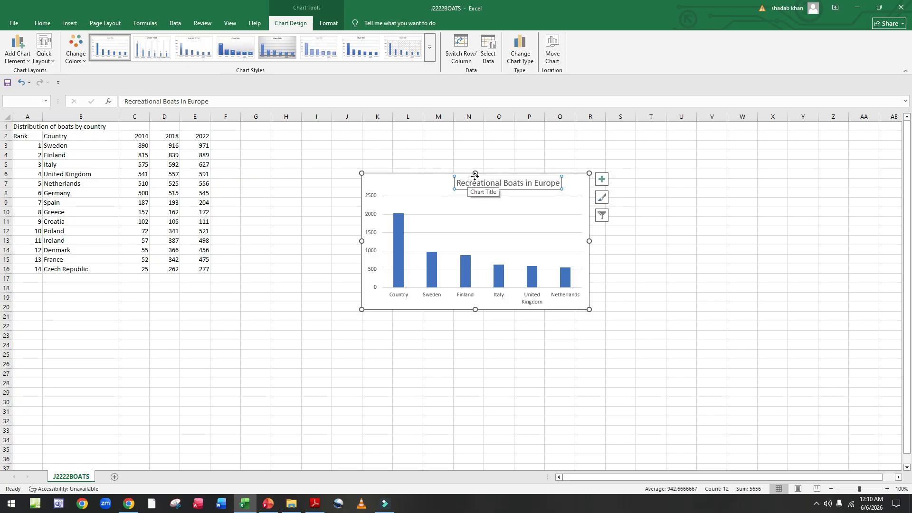
click(496, 179)
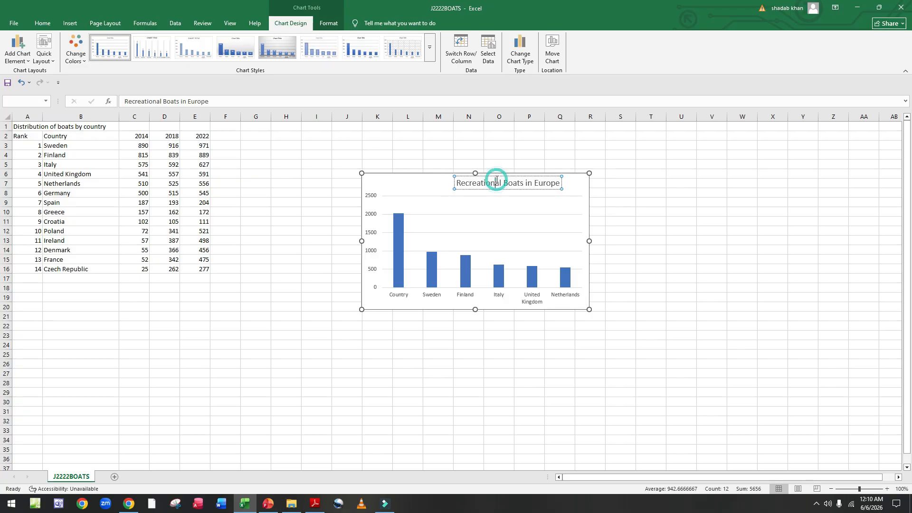
drag(496, 177, 472, 175)
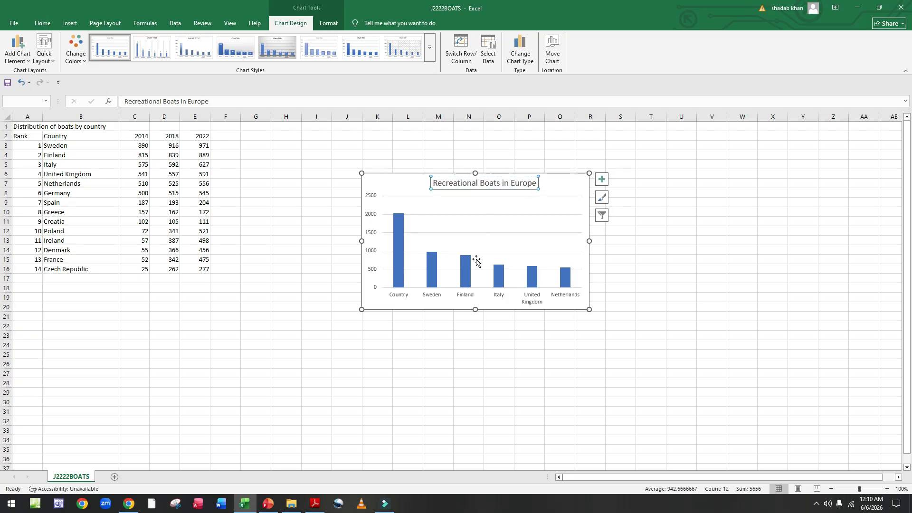
Look up the value axis title in the exam paper, add axis titles to the Excel chart and set the vertical one to "Thousands".
click(319, 510)
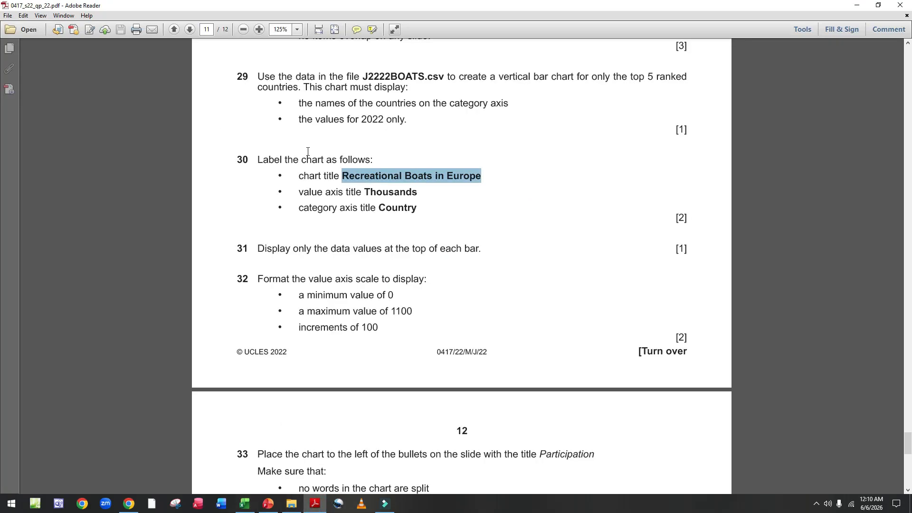
drag(365, 193, 422, 196)
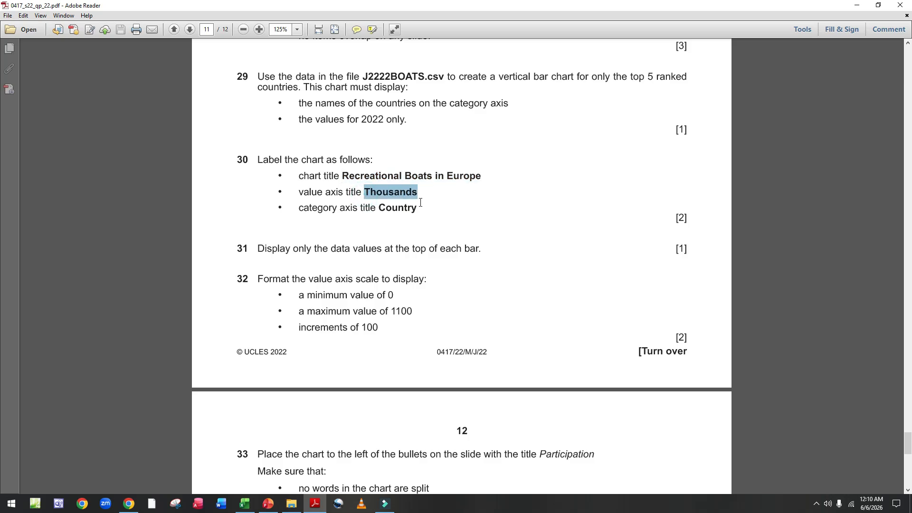
click(244, 504)
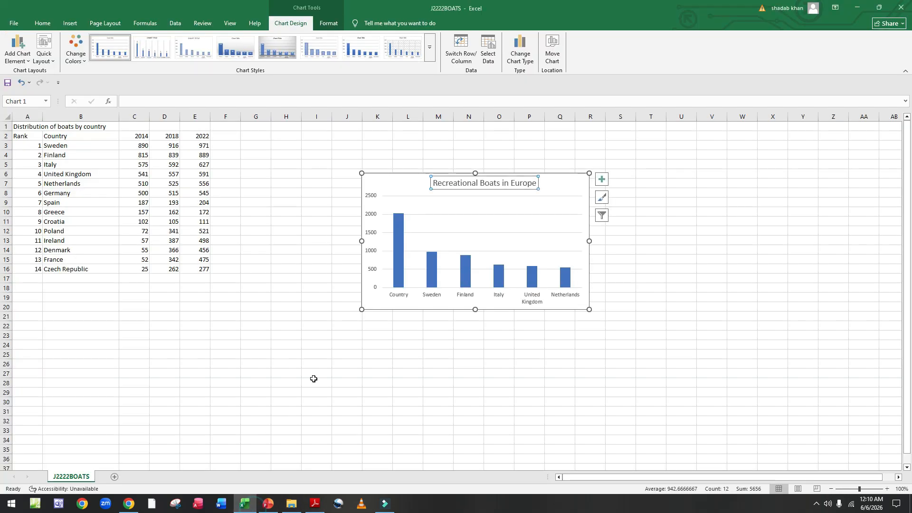
click(602, 179)
click(633, 200)
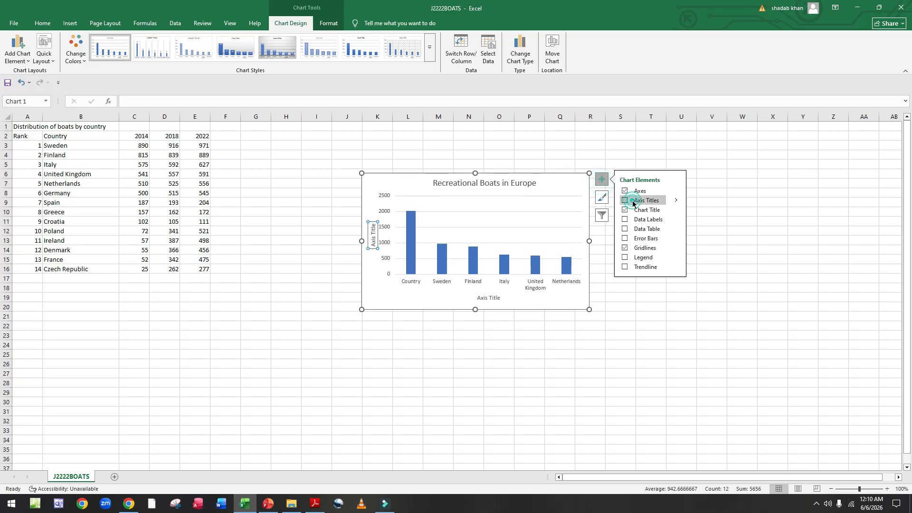
click(373, 234)
click(231, 101)
text(Thousands)
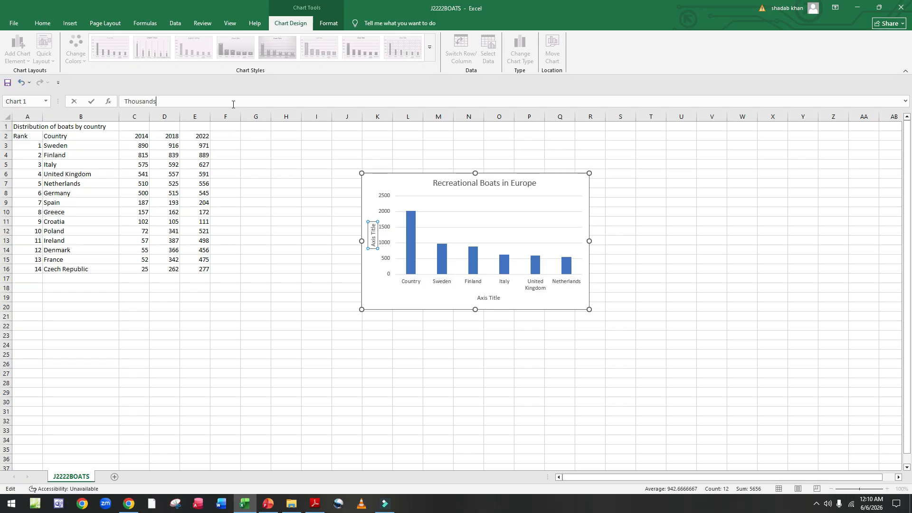
key(Return)
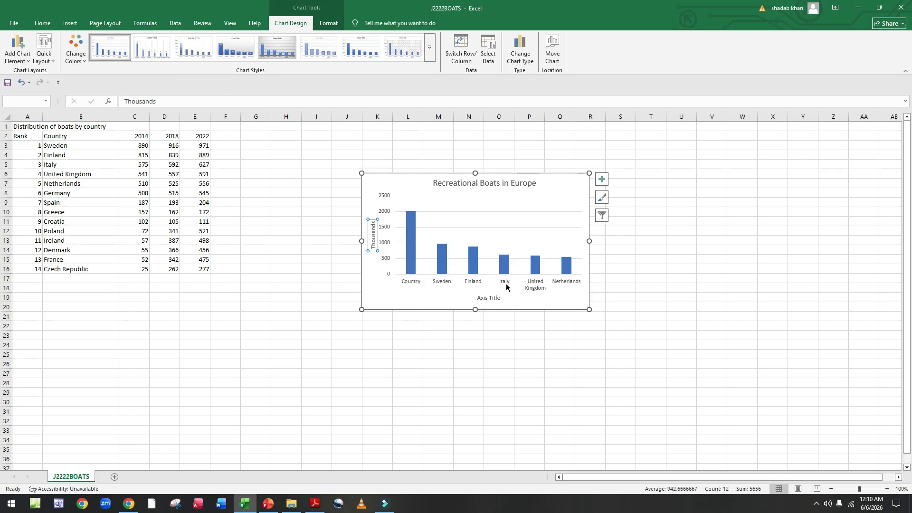
Copy the required category axis title from the exam paper and set the chart's horizontal axis title to "Country".
click(488, 298)
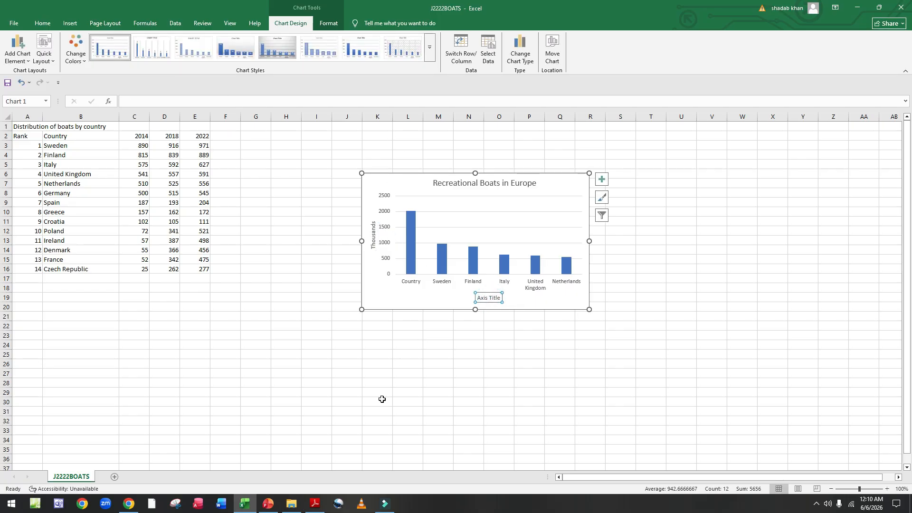
click(315, 504)
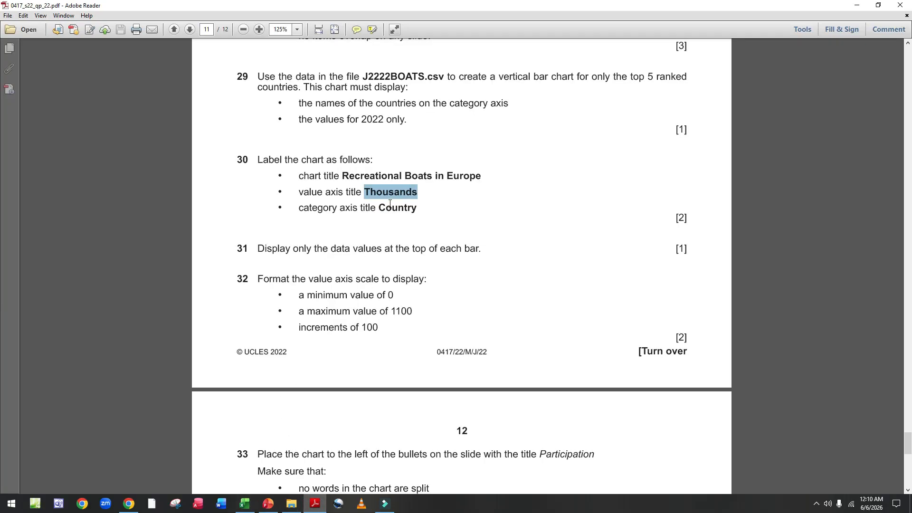
drag(378, 209, 430, 224)
key(ctrl+c)
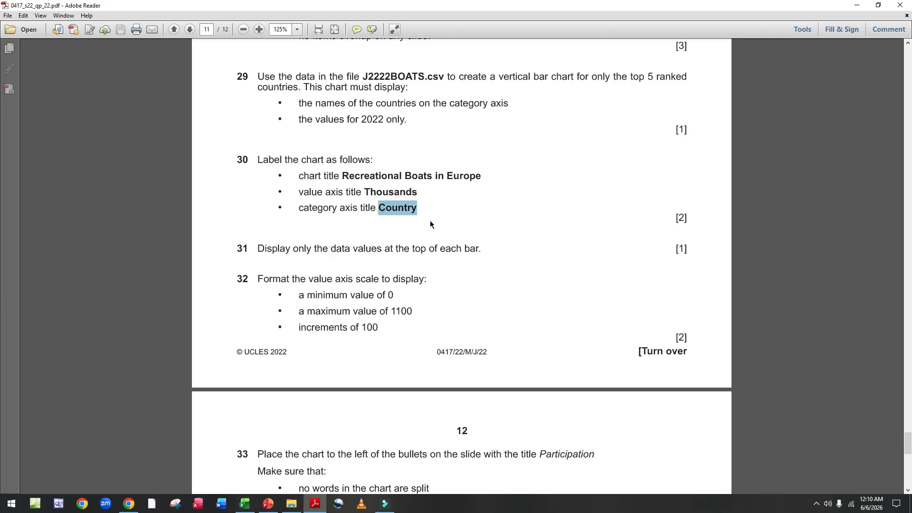
click(244, 503)
click(497, 295)
click(301, 103)
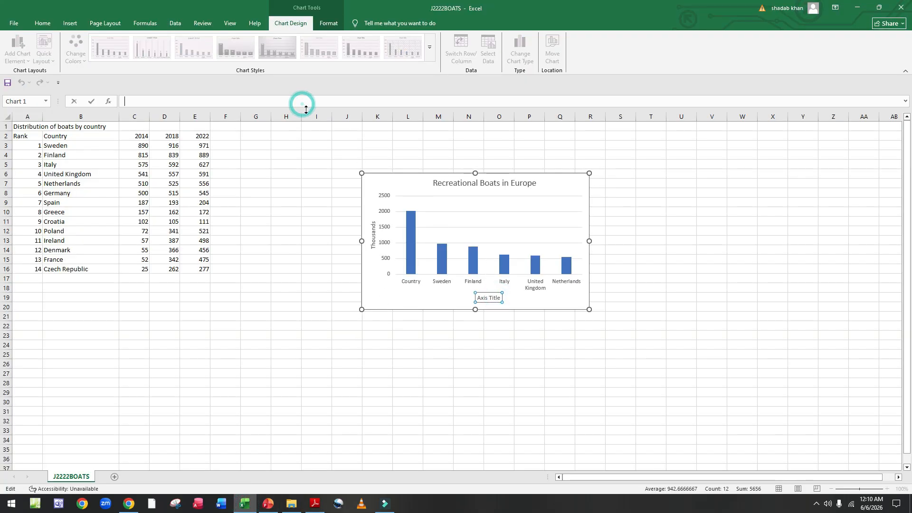
key(ctrl+v)
key(Return)
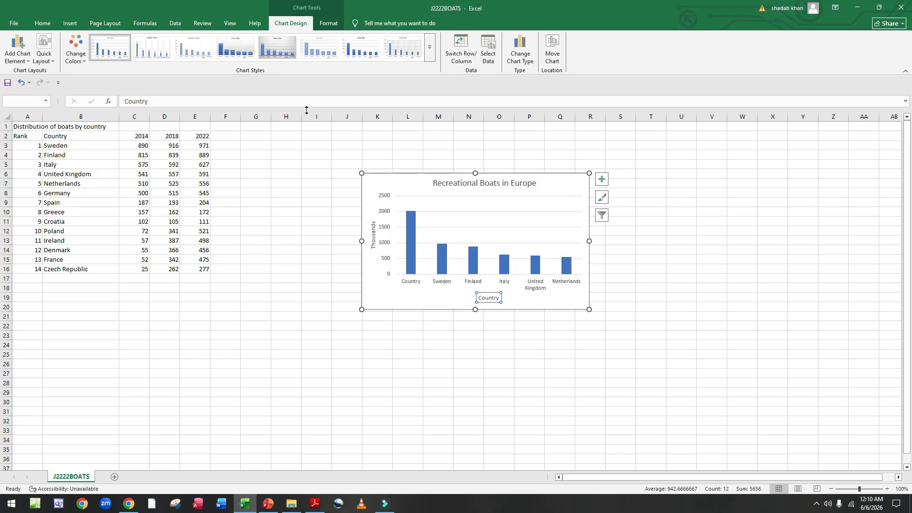
Check the data value requirement in the exam paper and add data labels at the top of the chart's bars.
click(314, 504)
click(601, 179)
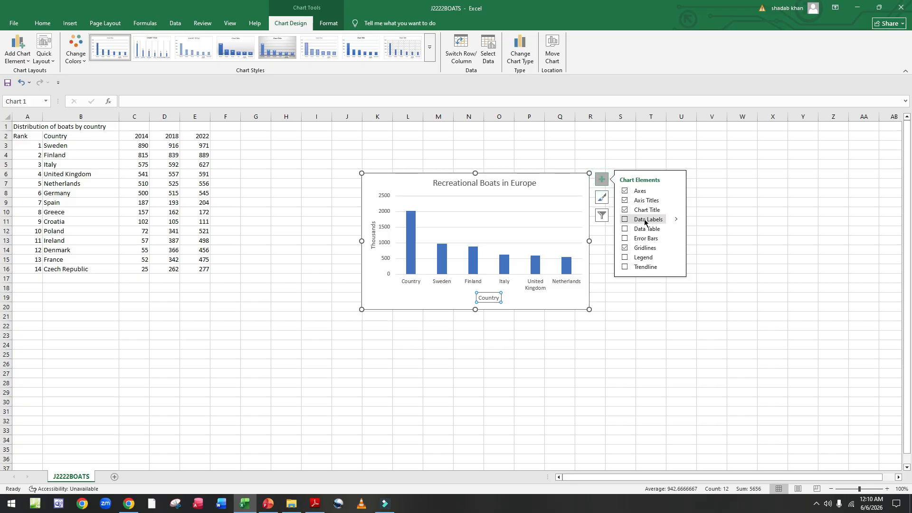
click(643, 221)
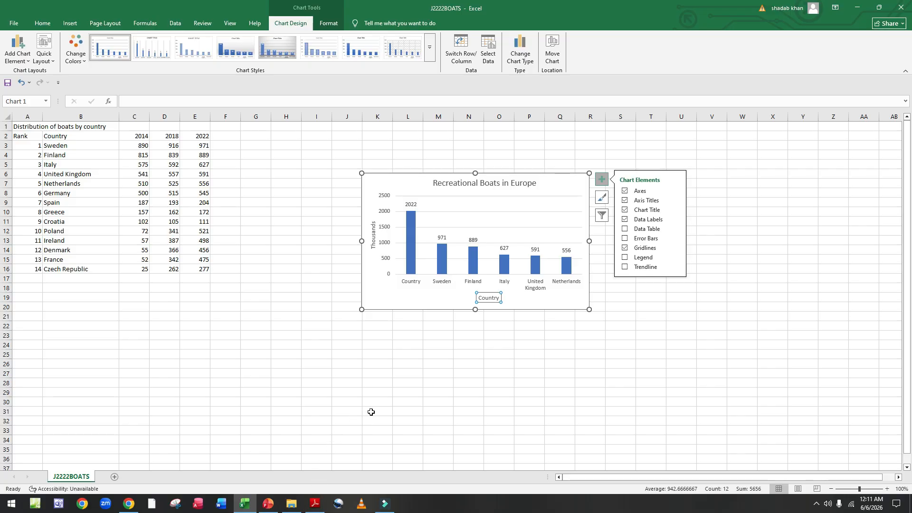
Look up the required axis scale in the exam paper and set the chart's value axis maximum to 1100.
click(313, 503)
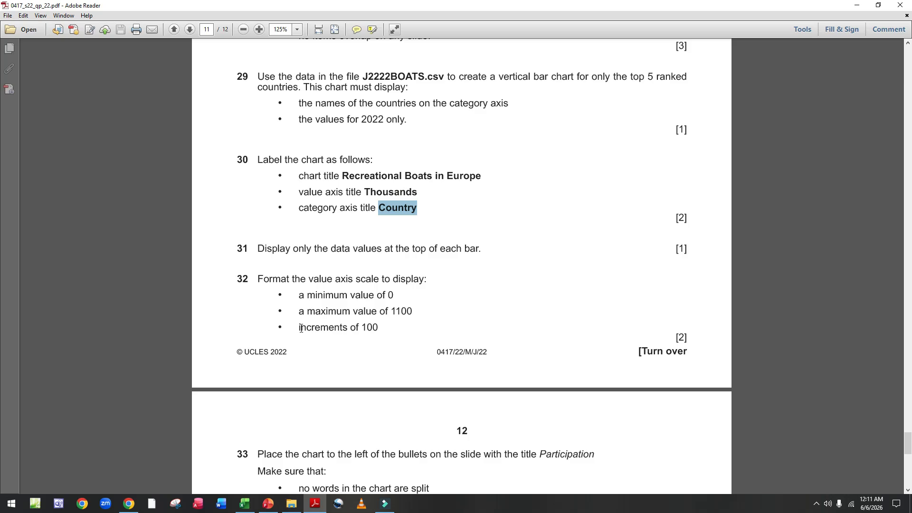
click(252, 509)
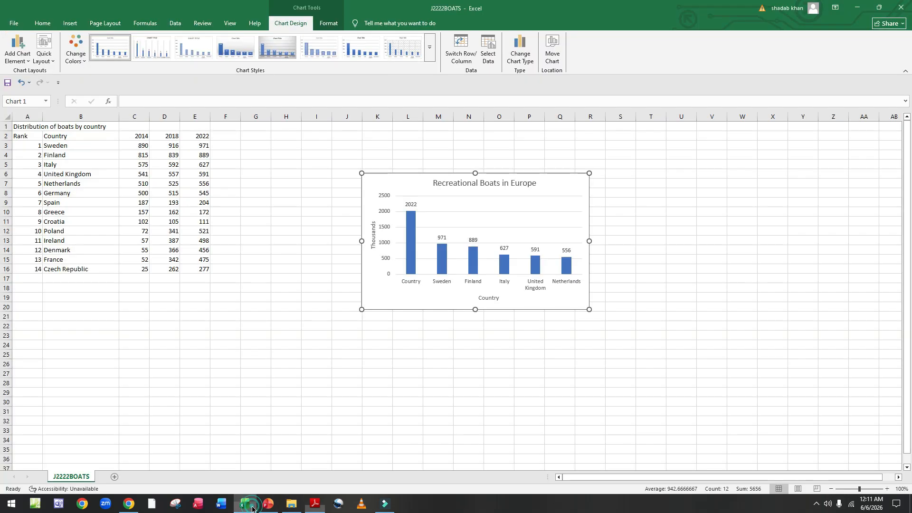
click(382, 230)
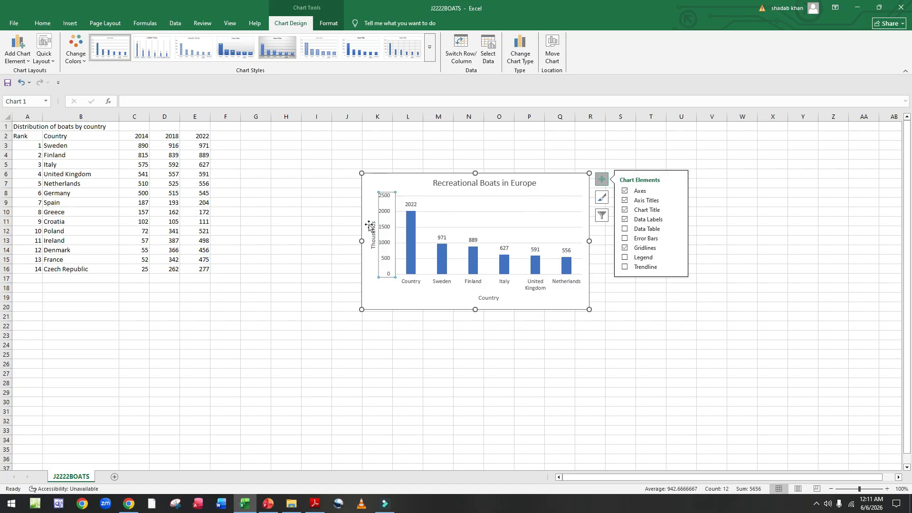
right_click(389, 229)
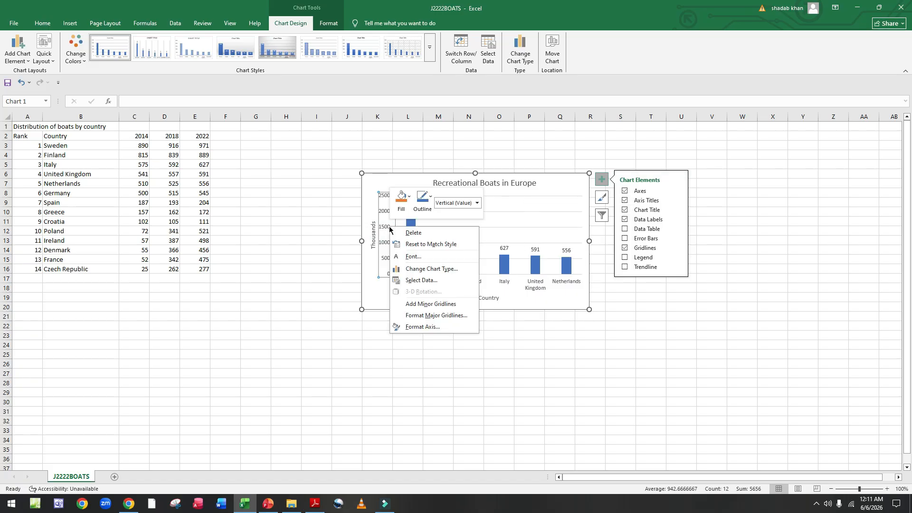
click(415, 326)
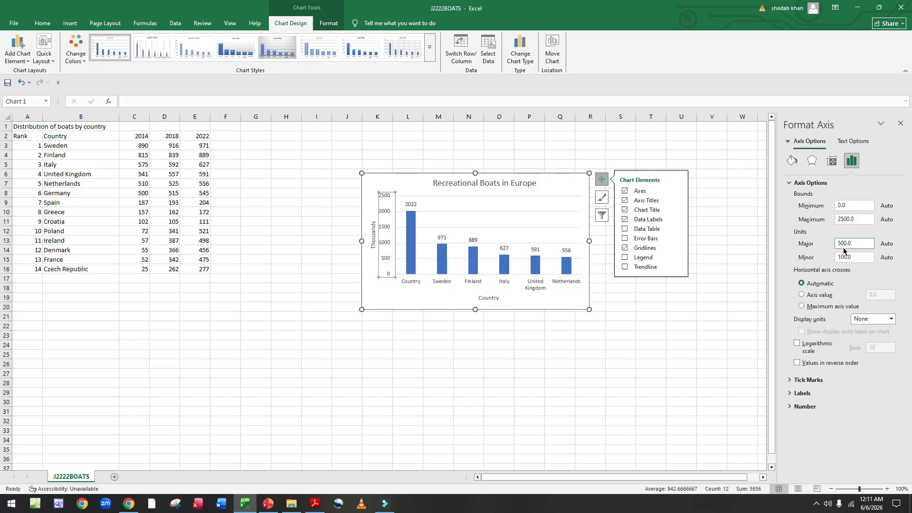
click(849, 219)
click(849, 218)
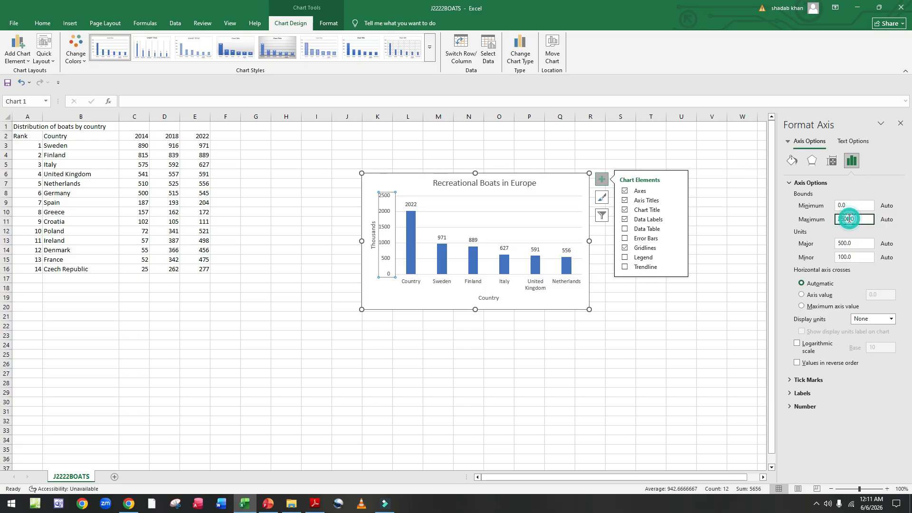
key(BackSpace)
key(BackSpace)
key(BackSpace)
key(BackSpace)
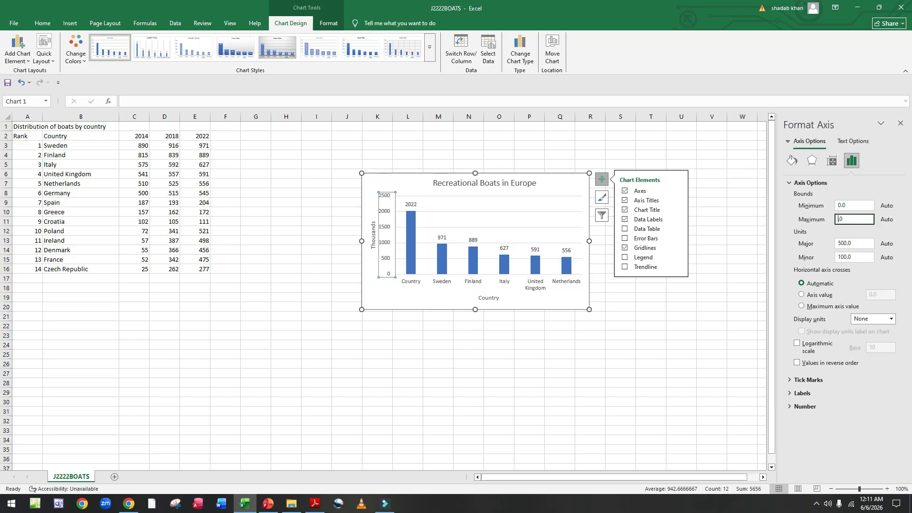
text(1100)
Set the value axis major unit to 100 and close the axis formatting.
click(846, 242)
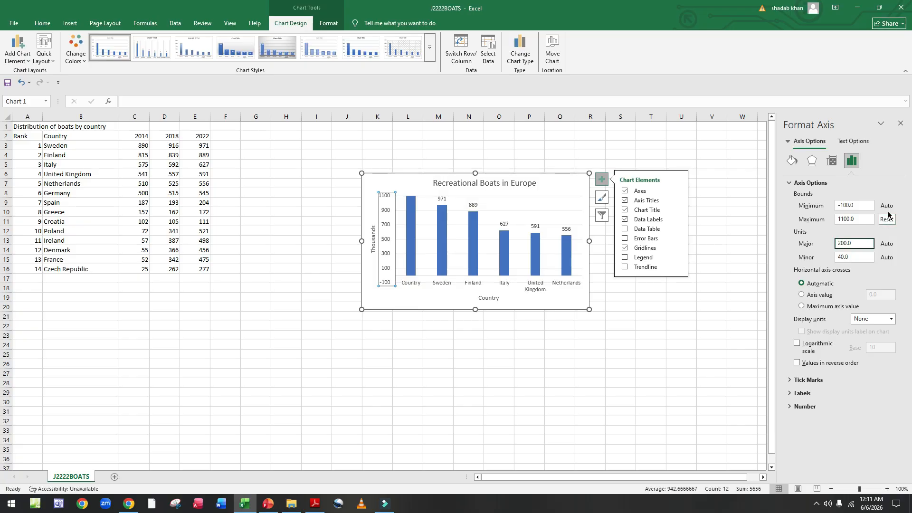
key(BackSpace)
key(BackSpace)
key(BackSpace)
text(100)
click(901, 124)
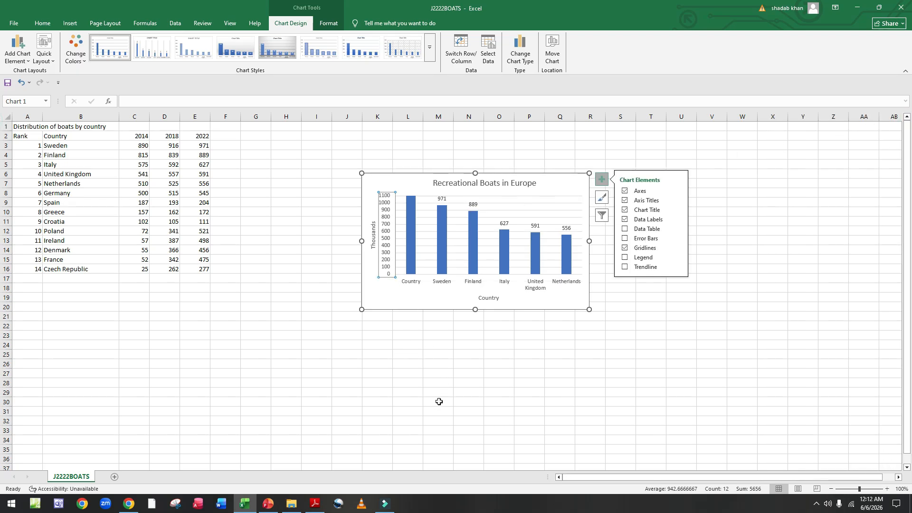
Read the chart placement instructions in question 33 of the exam paper, switch to PowerPoint and open the Participation slide.
click(314, 508)
scroll(446, 257, down, 8)
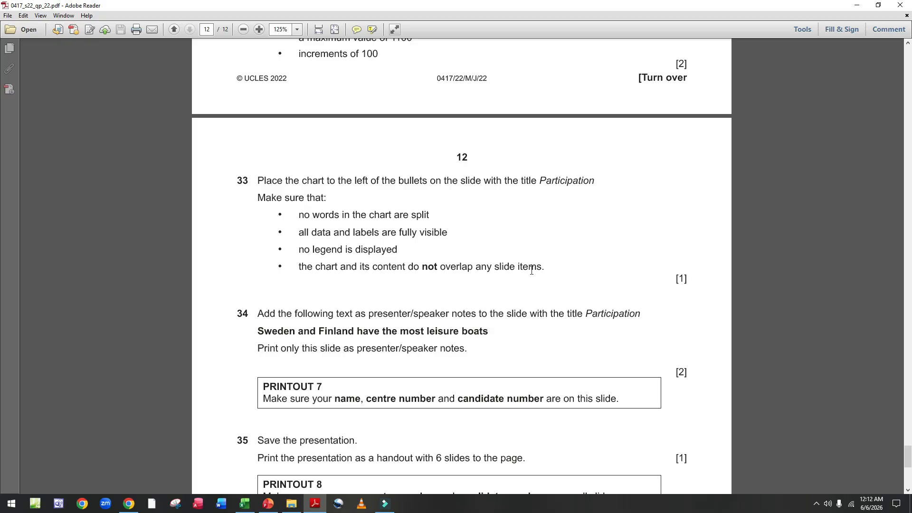
click(268, 503)
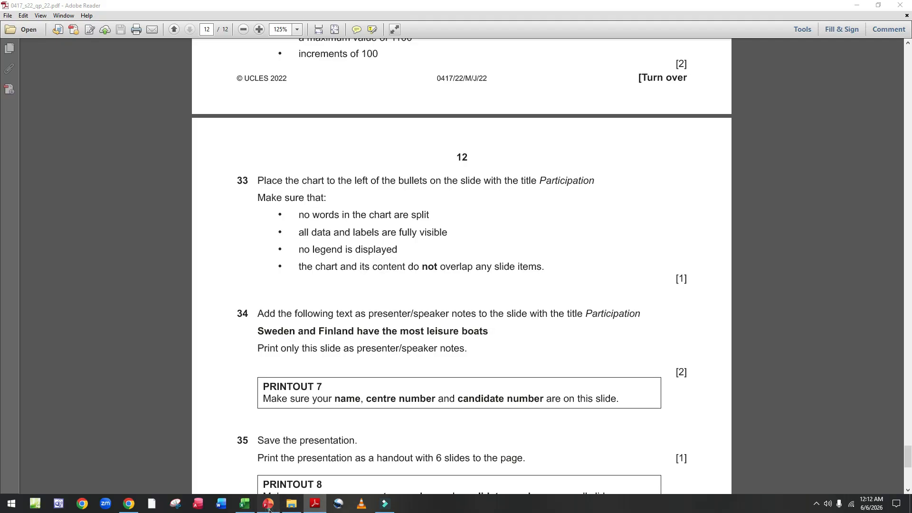
click(82, 319)
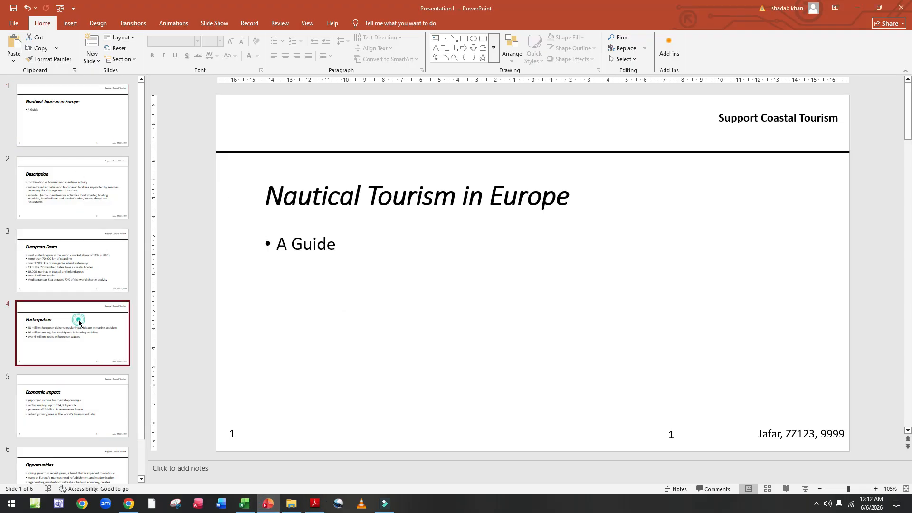
scroll(232, 158, down, 1)
click(57, 336)
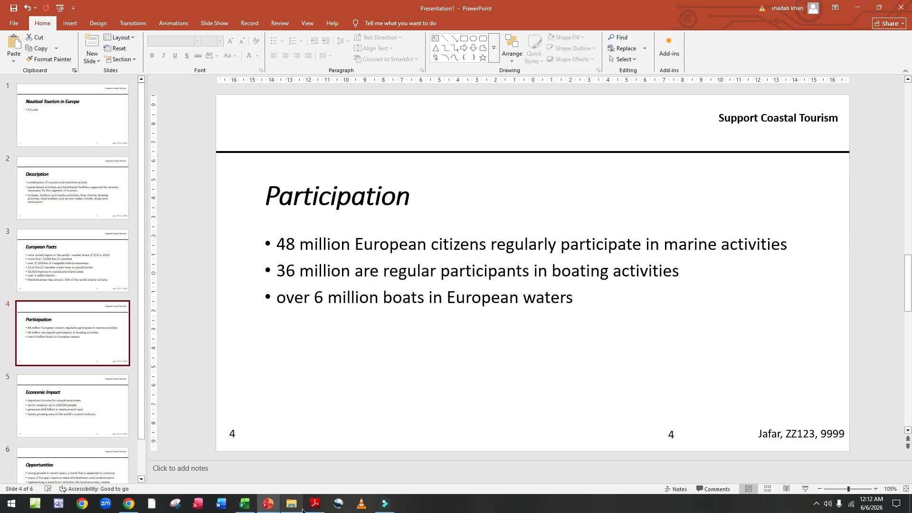
Copy the whole Recreational Boats in Europe chart from Excel and return to the Participation slide in PowerPoint.
click(244, 503)
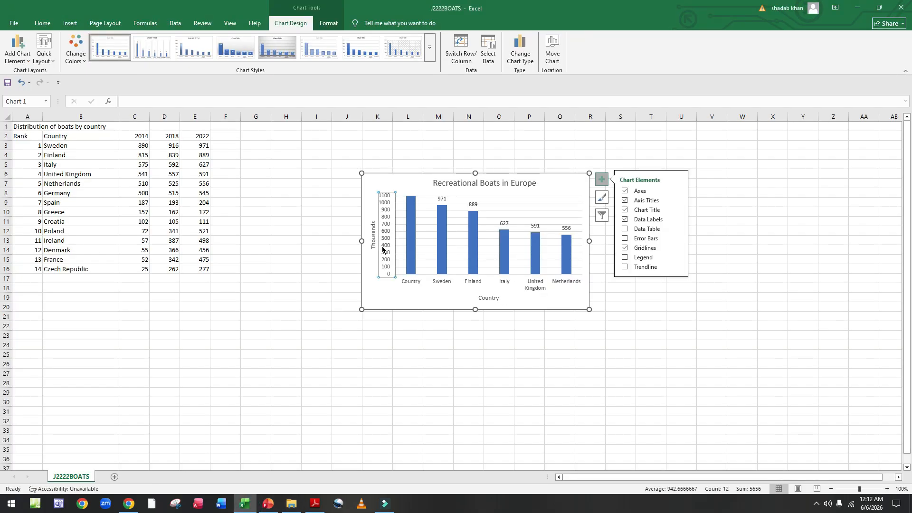
click(390, 177)
right_click(390, 177)
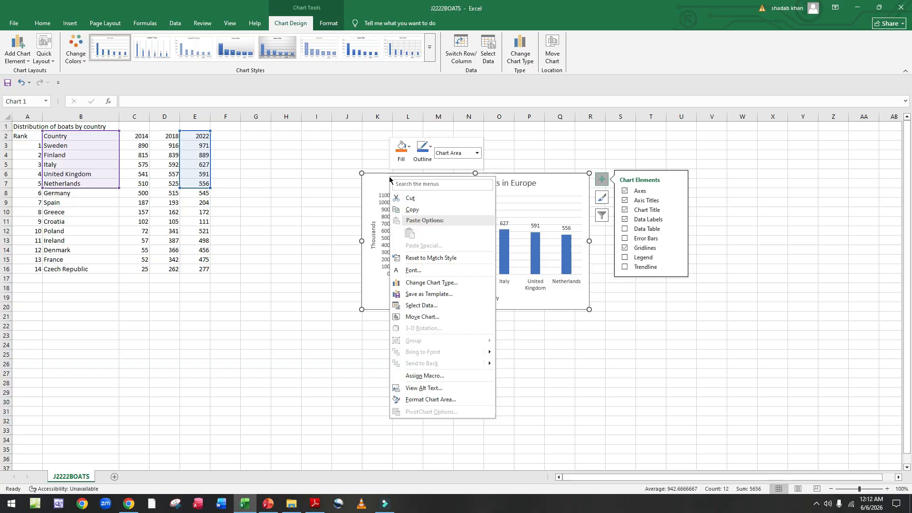
click(413, 210)
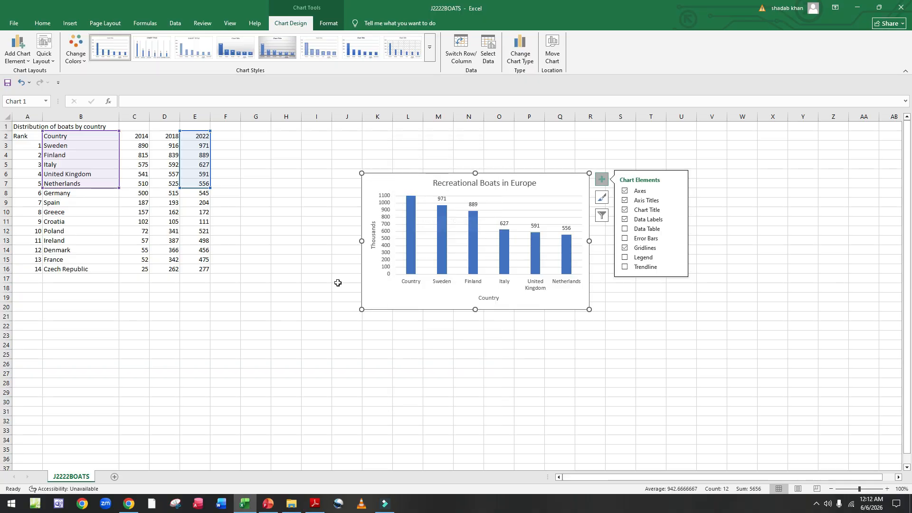
click(267, 504)
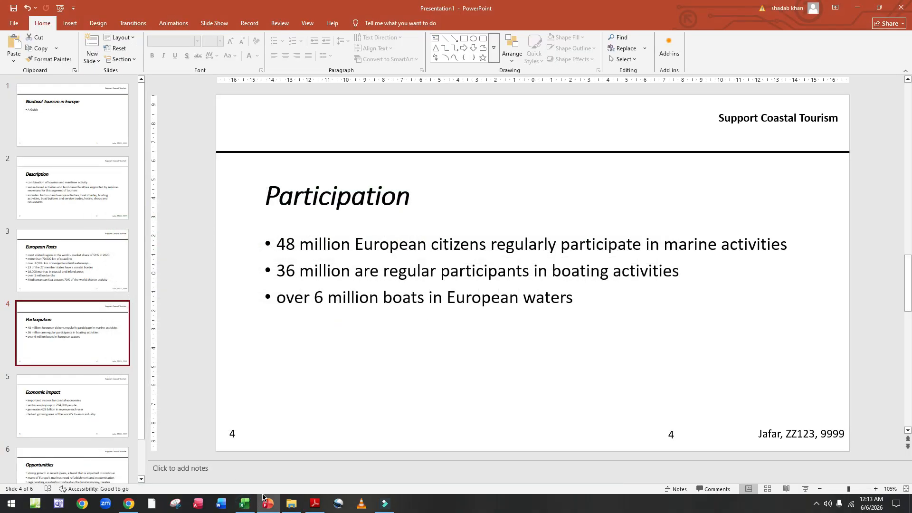